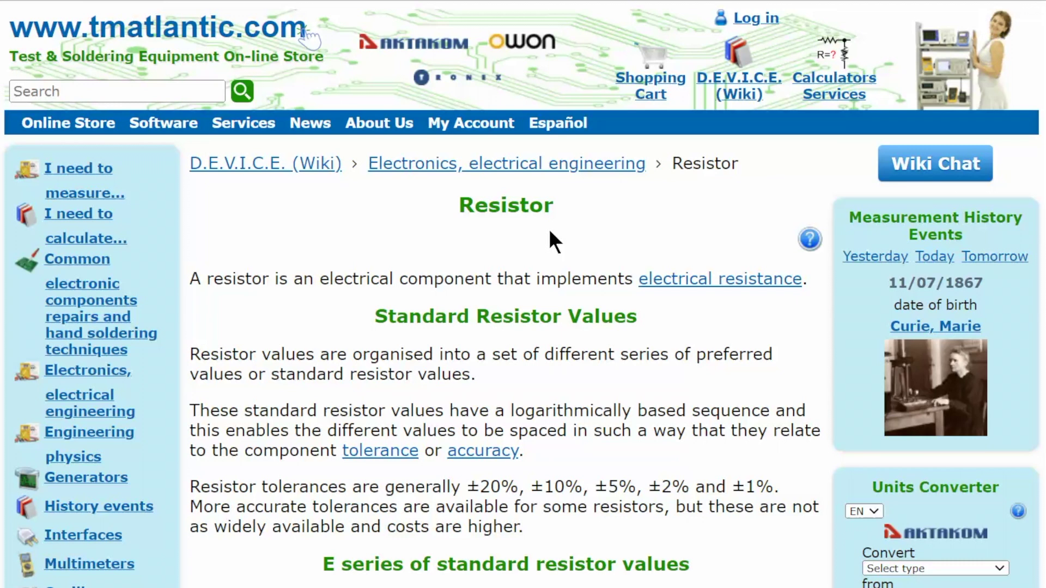
# Read down the Resistor article to the E192 values, then go back to the 'I need to calculate...' list.
pyautogui.scroll(-2, 548, 234)
pyautogui.scroll(-2, 512, 251)
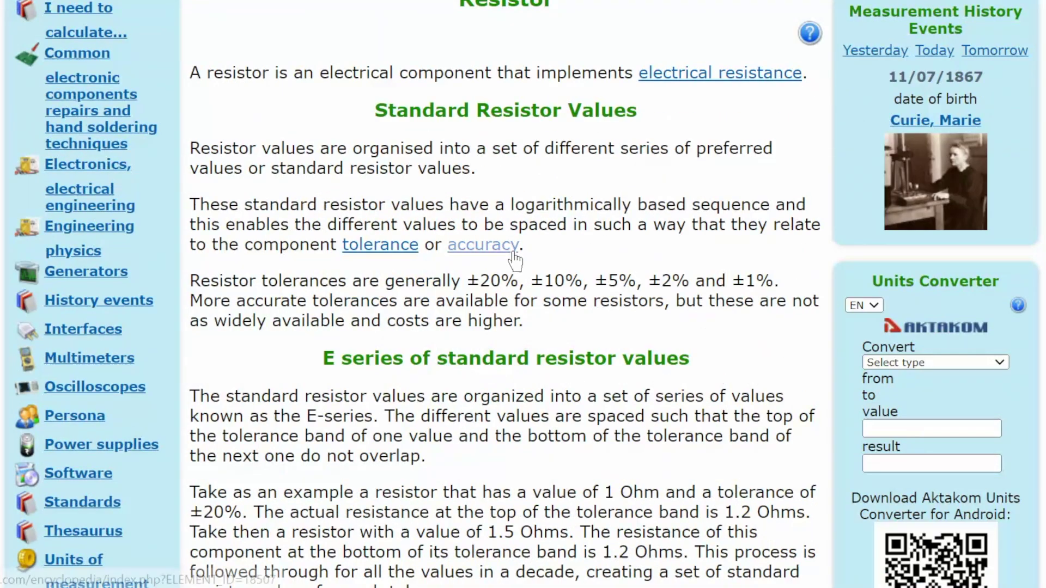
pyautogui.scroll(-2, 512, 257)
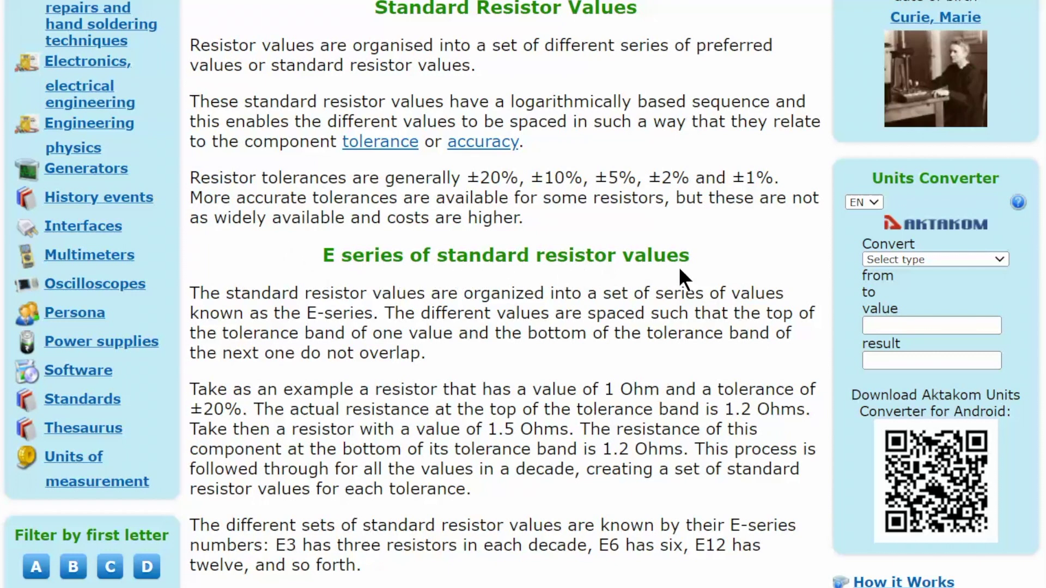
pyautogui.scroll(-8, 681, 289)
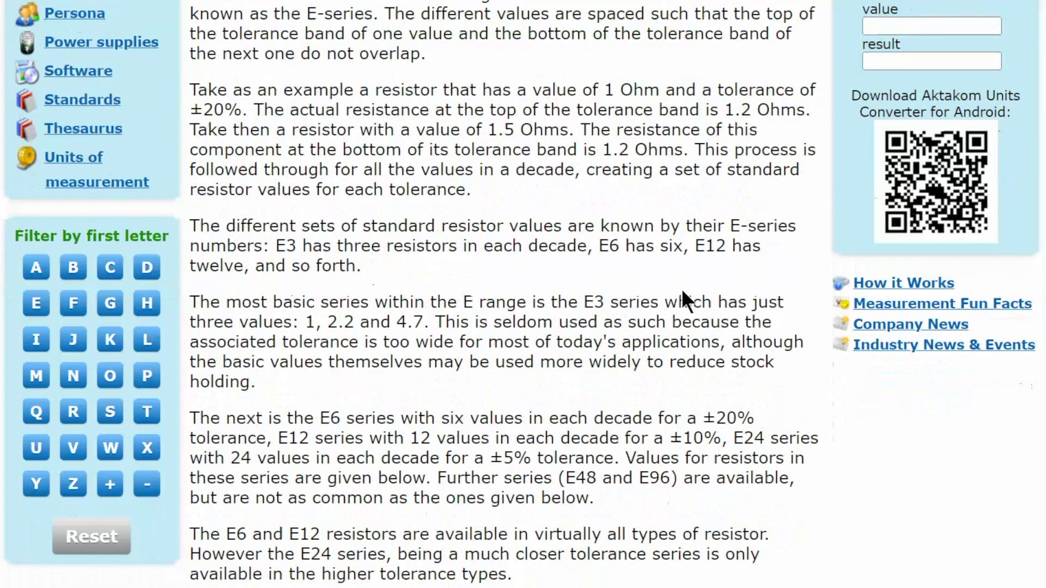
pyautogui.scroll(-4, 681, 289)
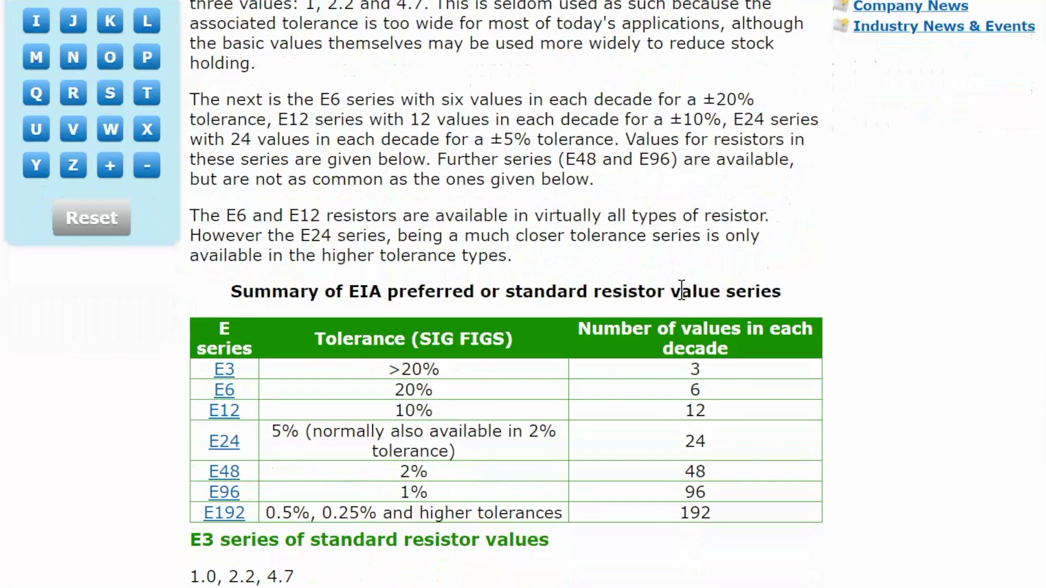
pyautogui.scroll(-4, 682, 287)
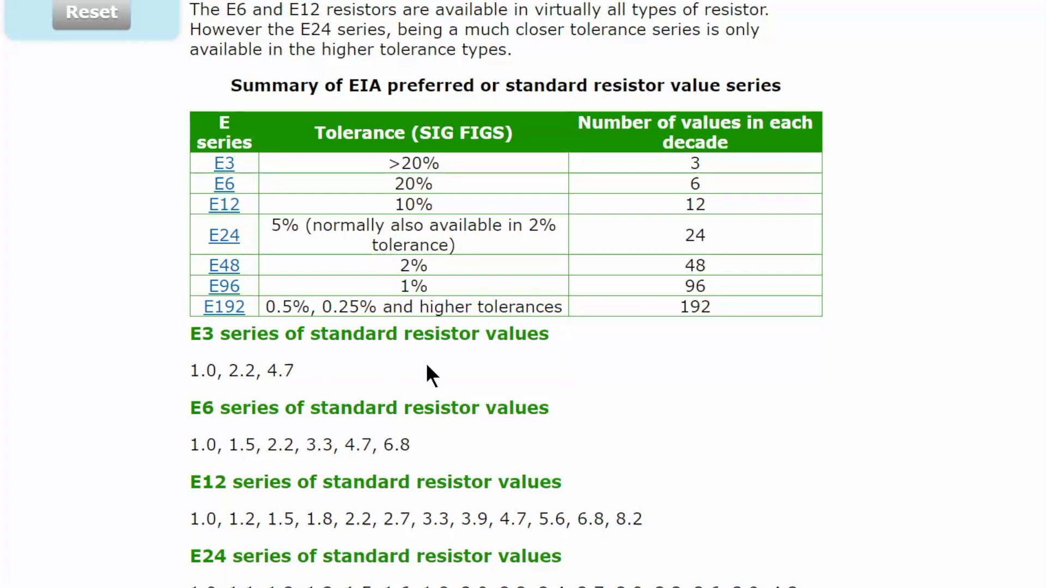
pyautogui.scroll(-12, 665, 366)
pyautogui.scroll(-8, 665, 363)
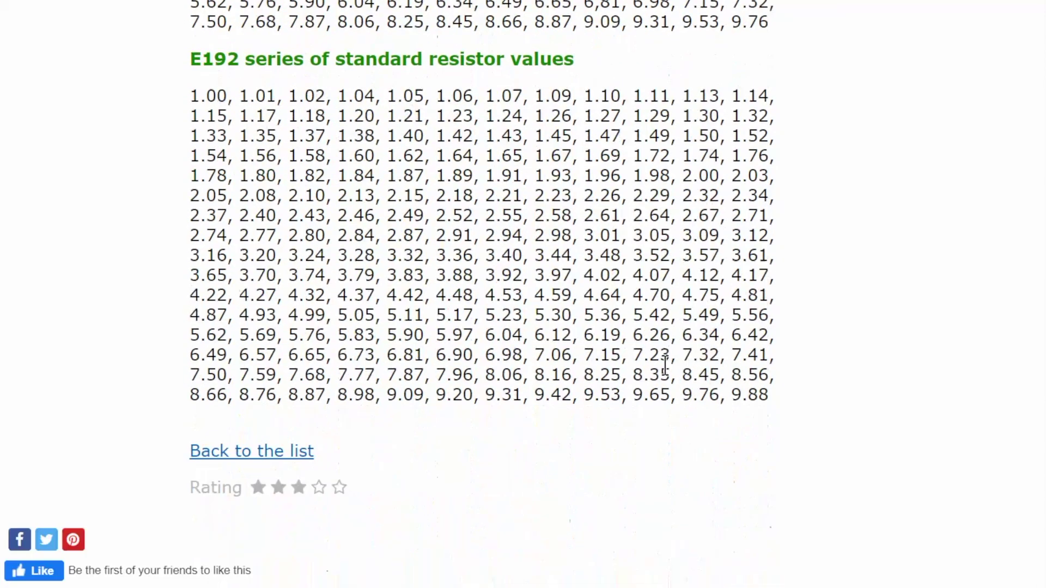
pyautogui.scroll(10, 665, 364)
pyautogui.hotkey('alt', 'Left')
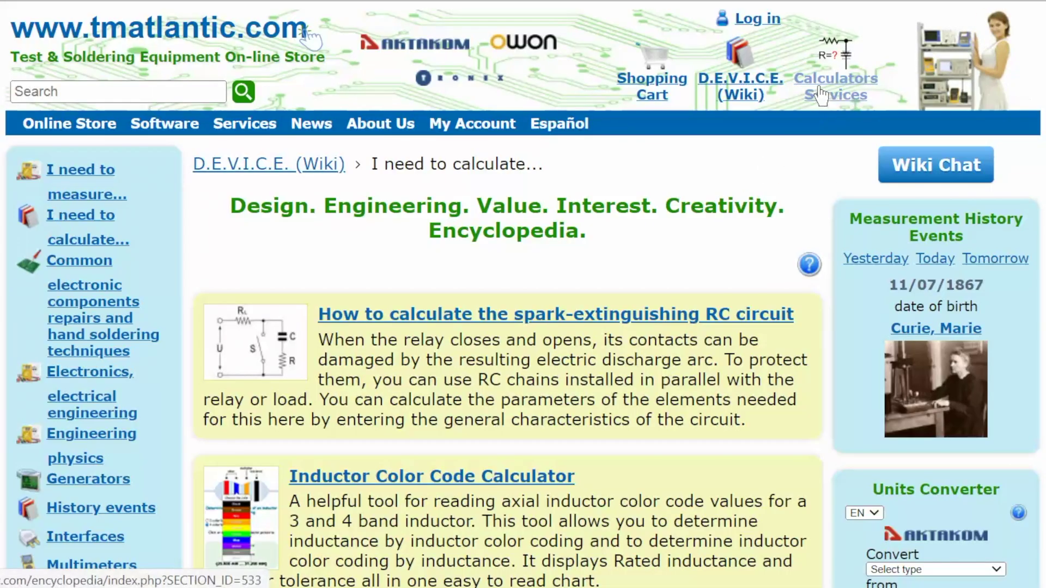
# Open the Resistor Color Code Calculator and scroll through its resistor diagram and input options.
pyautogui.scroll(-7, 706, 236)
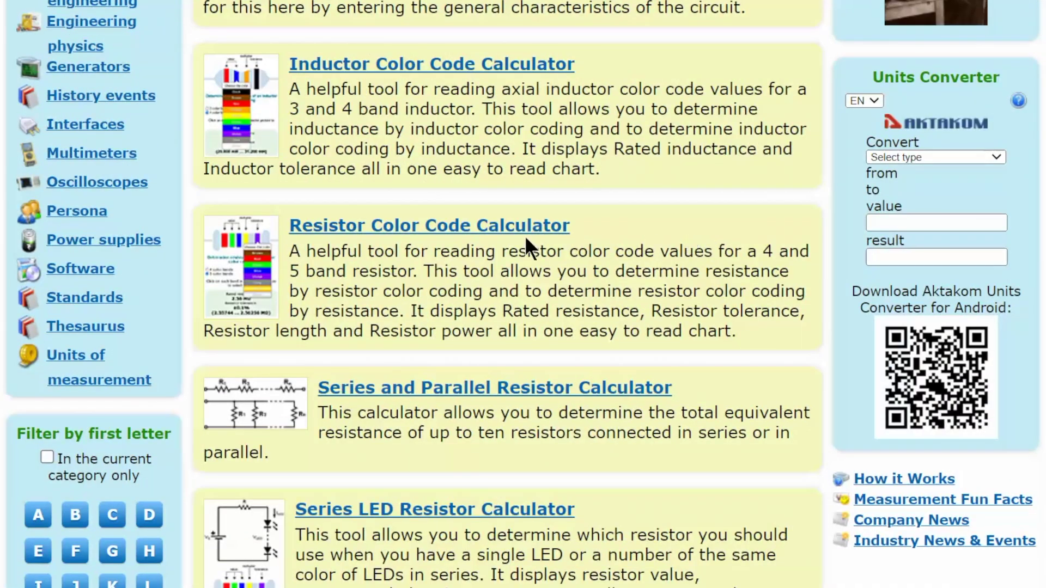
pyautogui.click(438, 238)
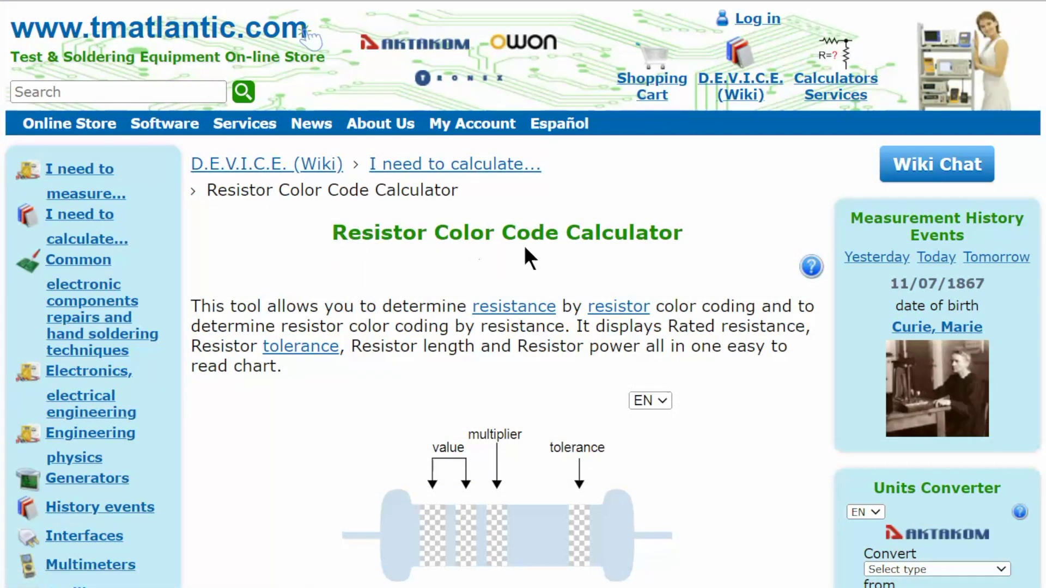
pyautogui.scroll(-2, 612, 244)
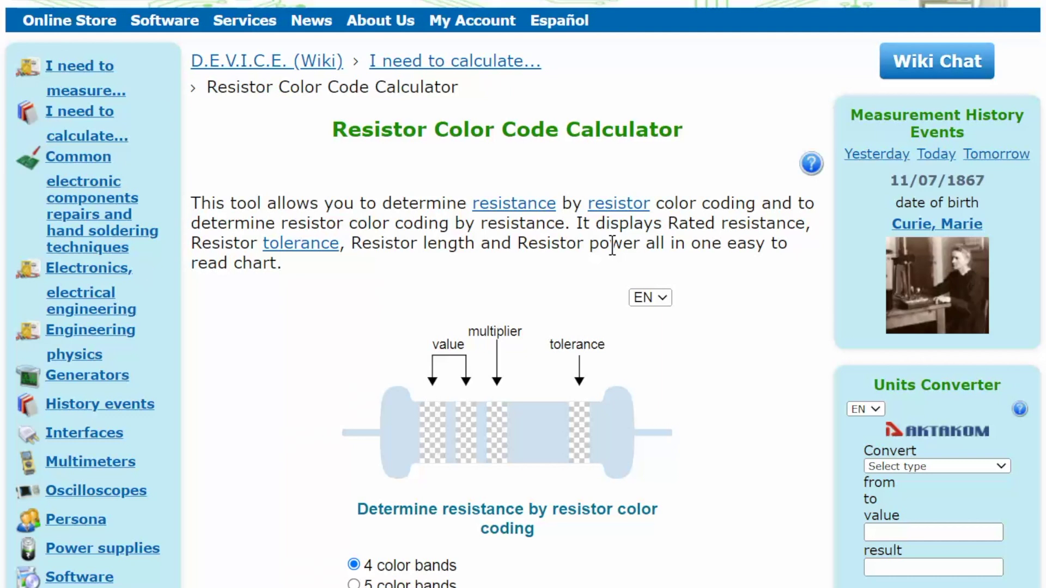
pyautogui.scroll(-2, 612, 243)
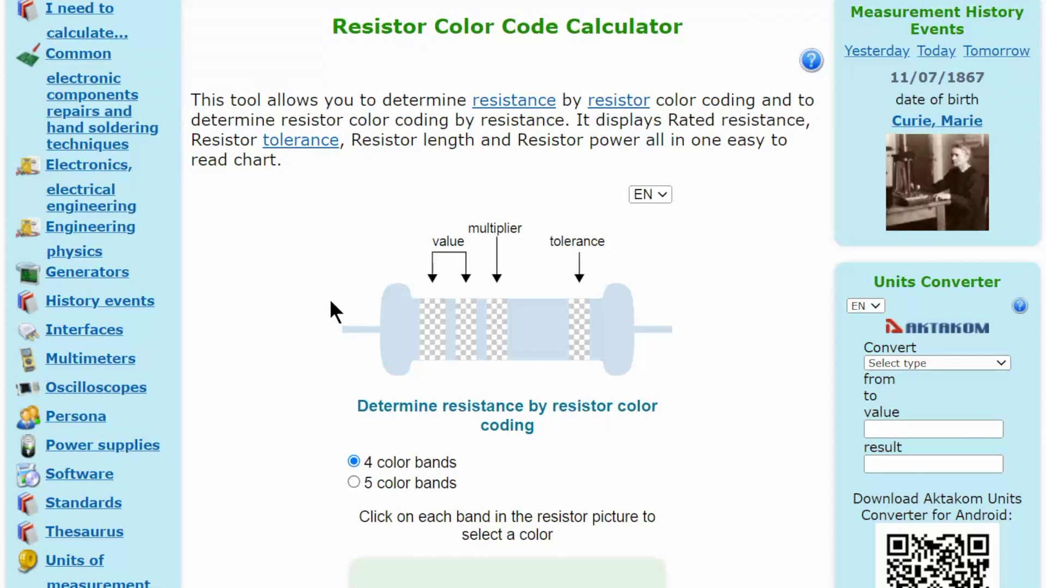
pyautogui.scroll(-5, 329, 299)
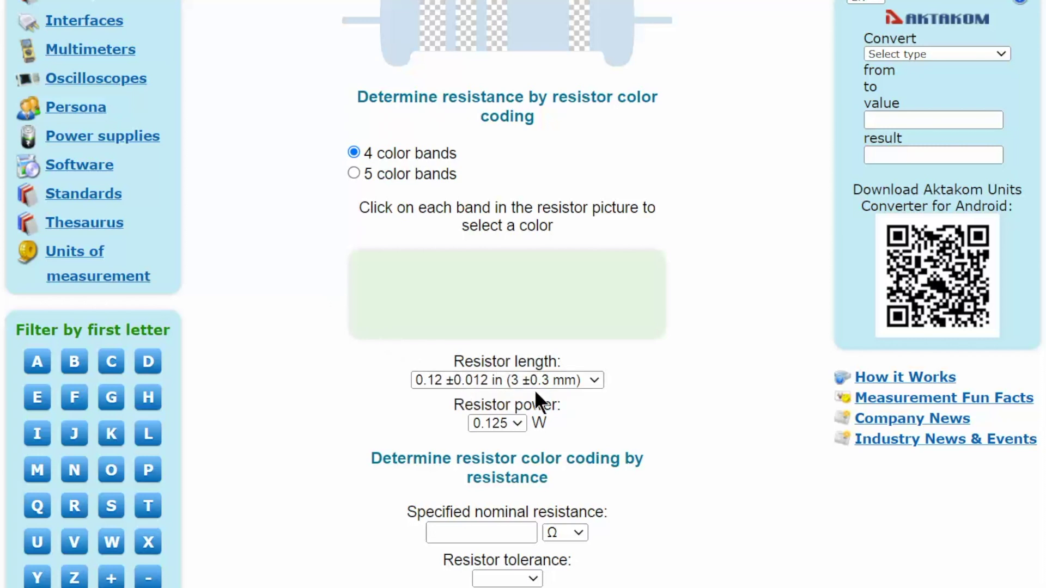
pyautogui.scroll(-2, 304, 377)
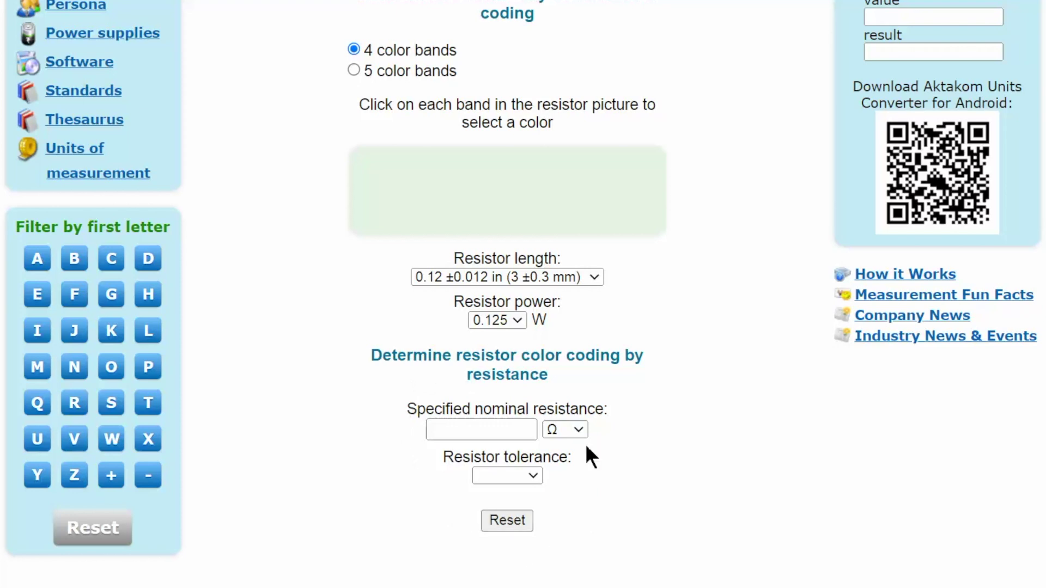
pyautogui.scroll(7, 507, 294)
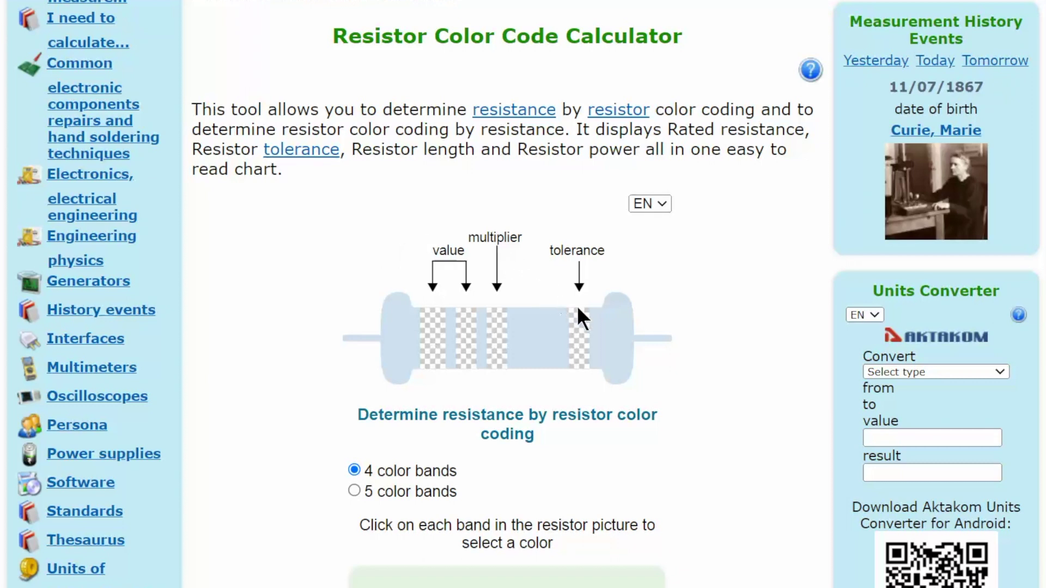
# Set the resistor's four bands to brown, black, brown and gold.
pyautogui.click(582, 329)
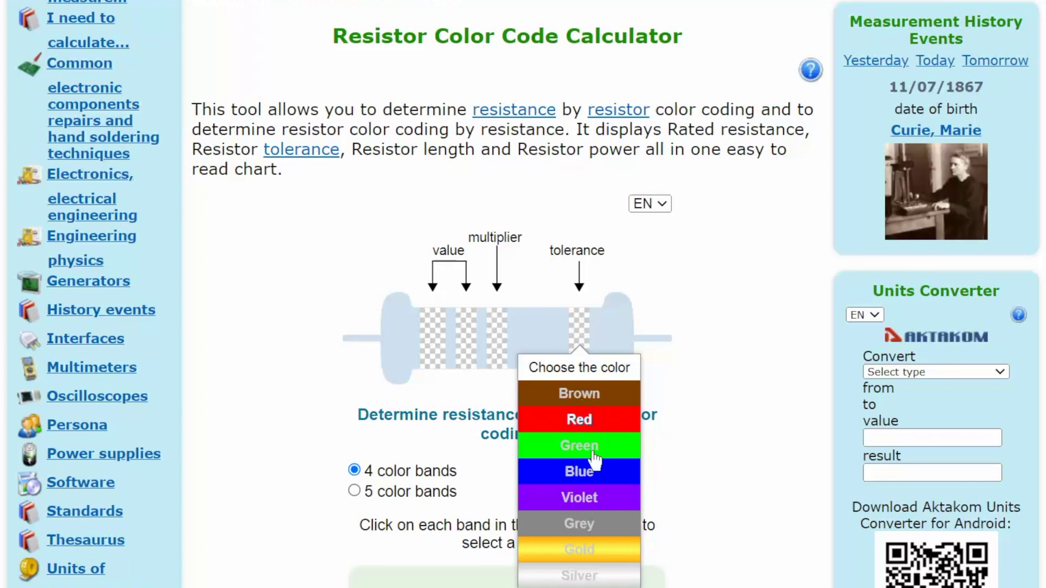
pyautogui.click(605, 559)
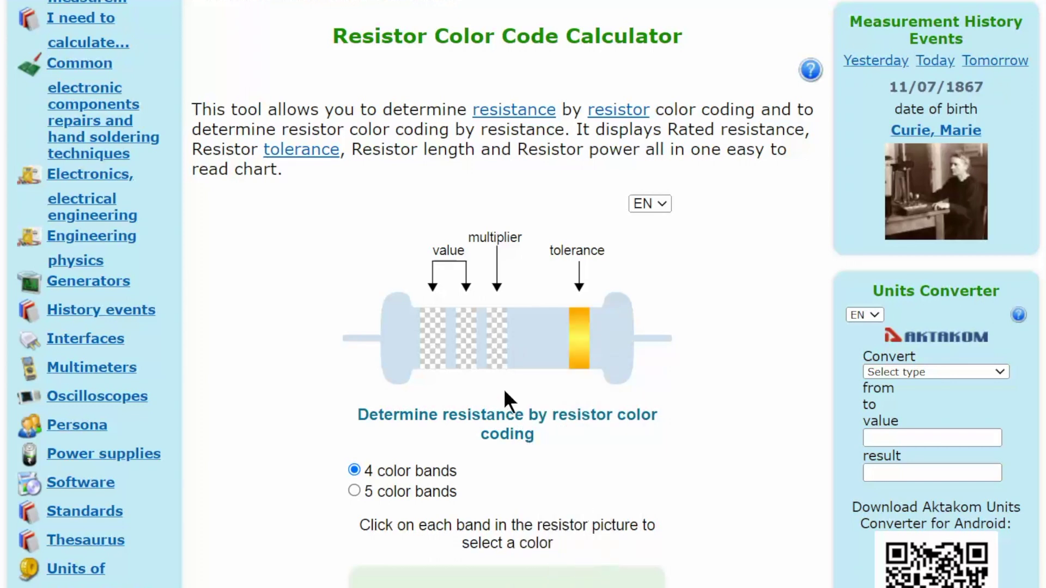
pyautogui.click(496, 342)
pyautogui.click(497, 422)
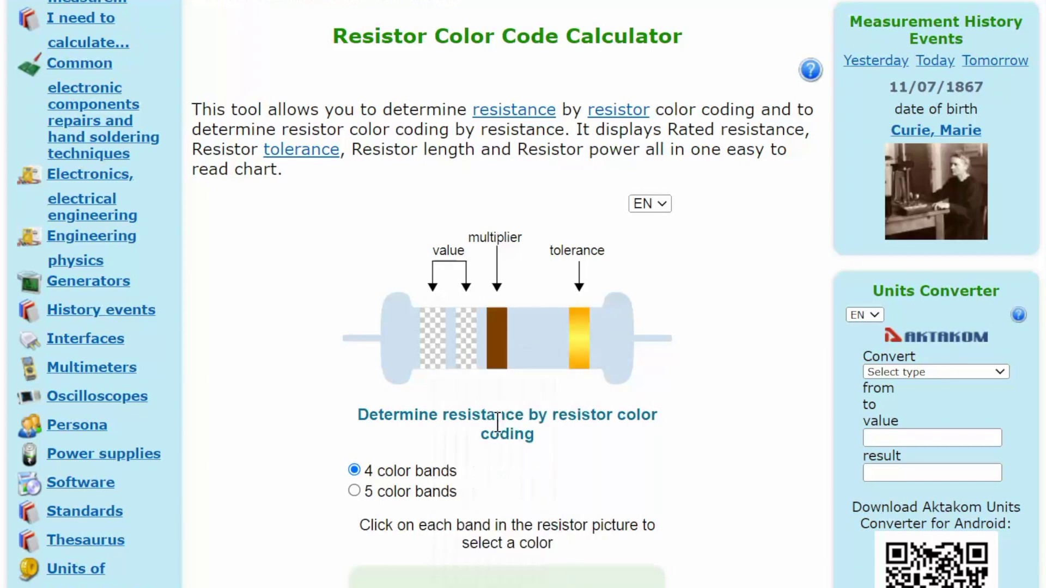
pyautogui.click(462, 338)
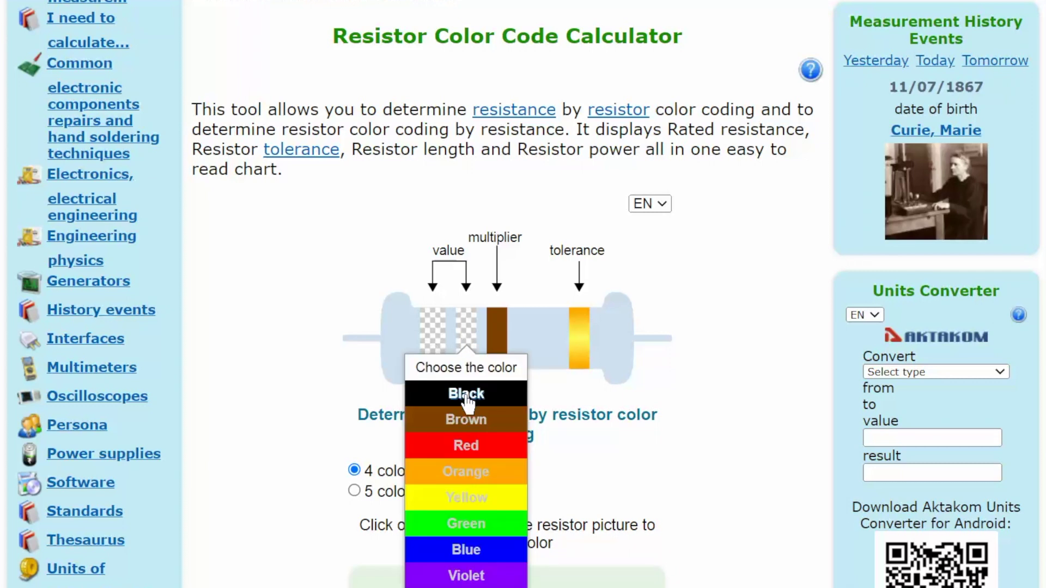
pyautogui.click(465, 393)
pyautogui.click(437, 338)
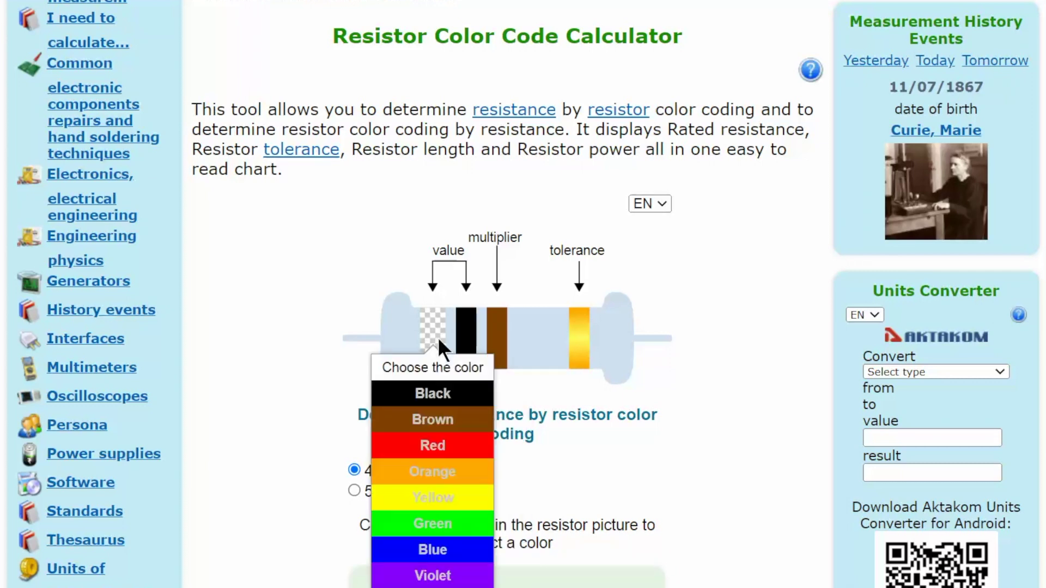
pyautogui.click(436, 420)
# Scroll down to read the 100 Ω ±5% result (95–105 Ω) and find the Reset button.
pyautogui.scroll(-3, 686, 423)
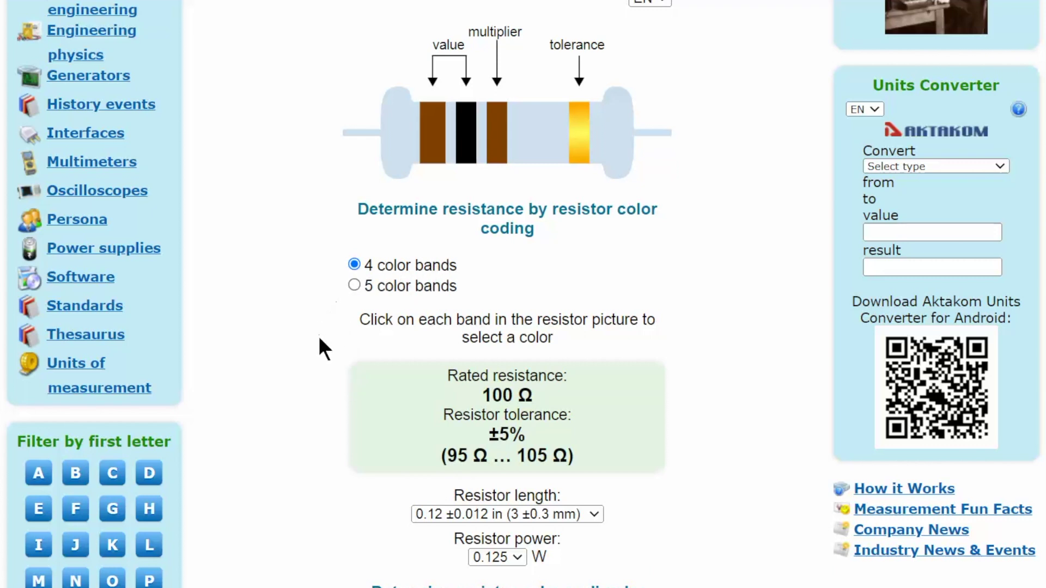
pyautogui.scroll(-2, 321, 341)
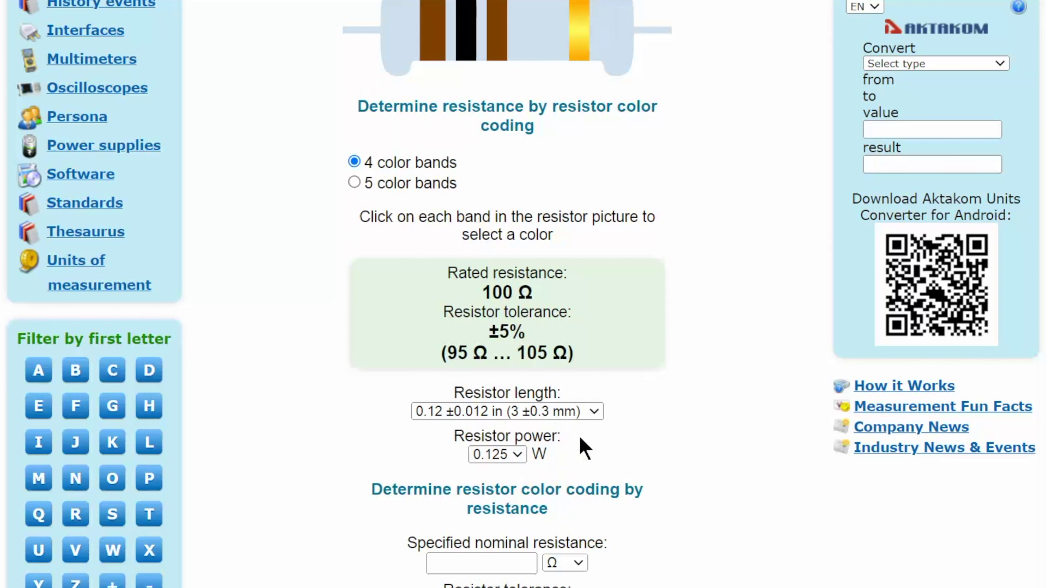
pyautogui.scroll(2, 595, 410)
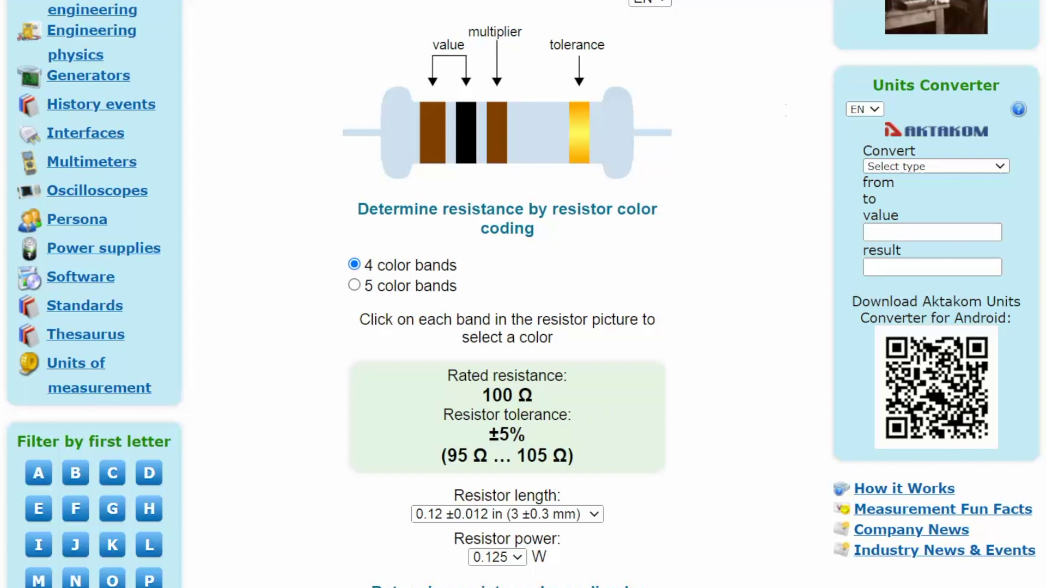
pyautogui.scroll(4, 734, 247)
pyautogui.scroll(-8, 734, 248)
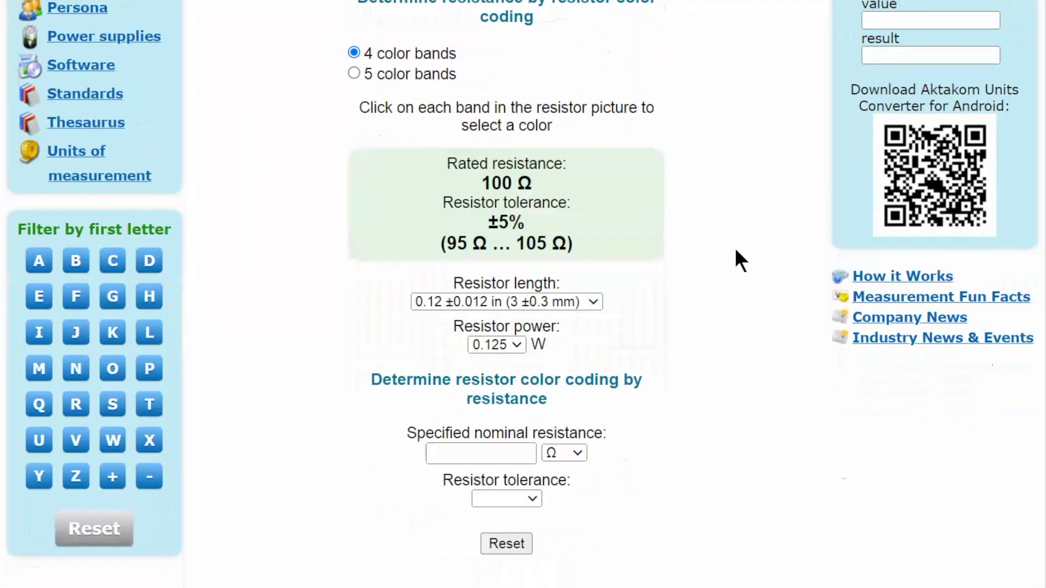
pyautogui.scroll(-2, 734, 247)
# Reset the color-band calculator to clear the 100 Ω result.
pyautogui.click(496, 440)
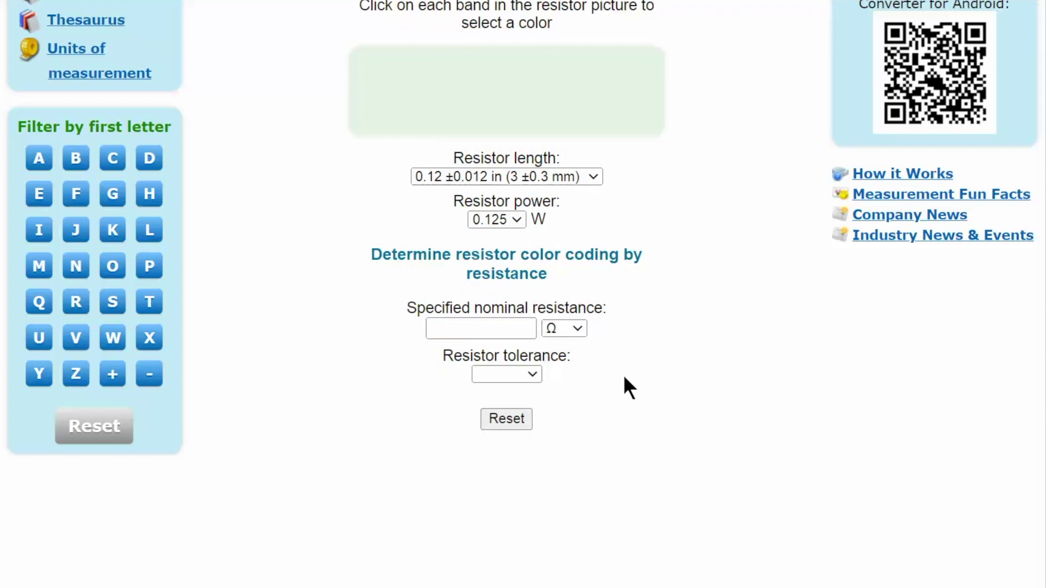
pyautogui.scroll(2, 623, 375)
pyautogui.scroll(6, 500, 376)
pyautogui.scroll(-6, 500, 376)
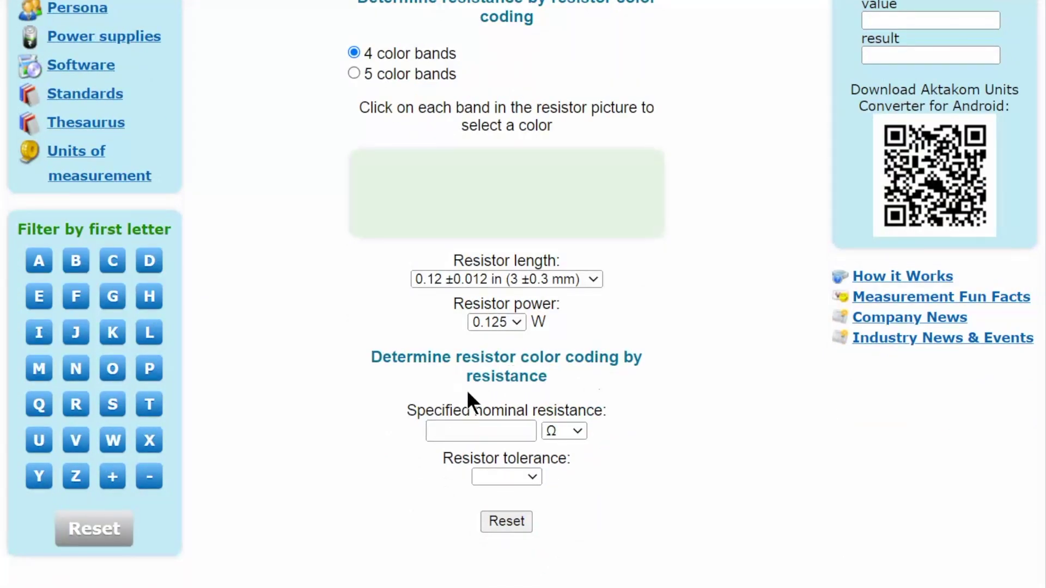
# Enter a nominal resistance of 1 kΩ at ±10% and view the brown-black-red-silver bands.
pyautogui.click(483, 432)
pyautogui.write('1')
pyautogui.click(576, 428)
pyautogui.click(574, 465)
pyautogui.click(533, 476)
pyautogui.click(510, 338)
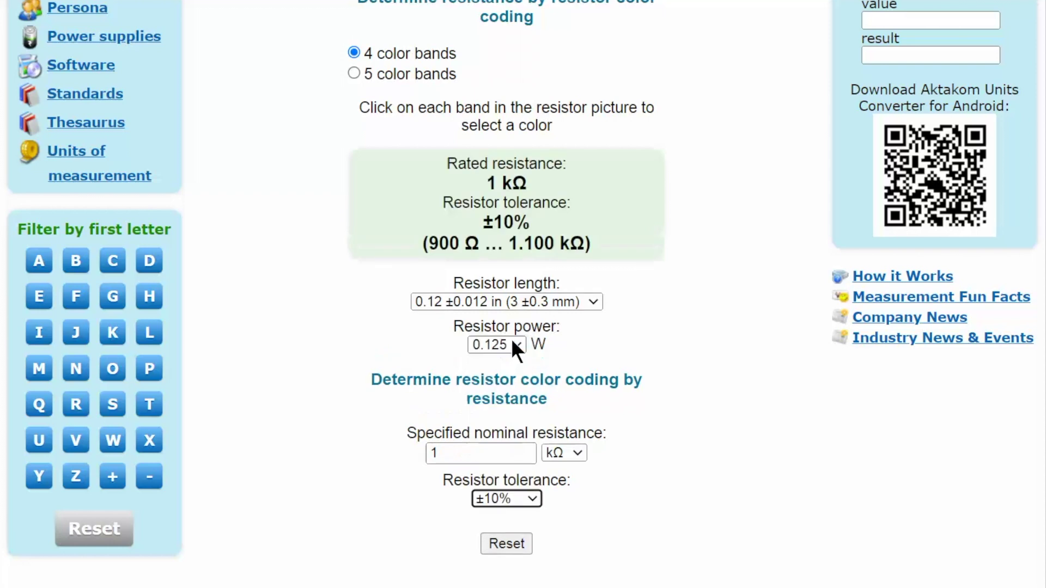
pyautogui.scroll(2, 698, 420)
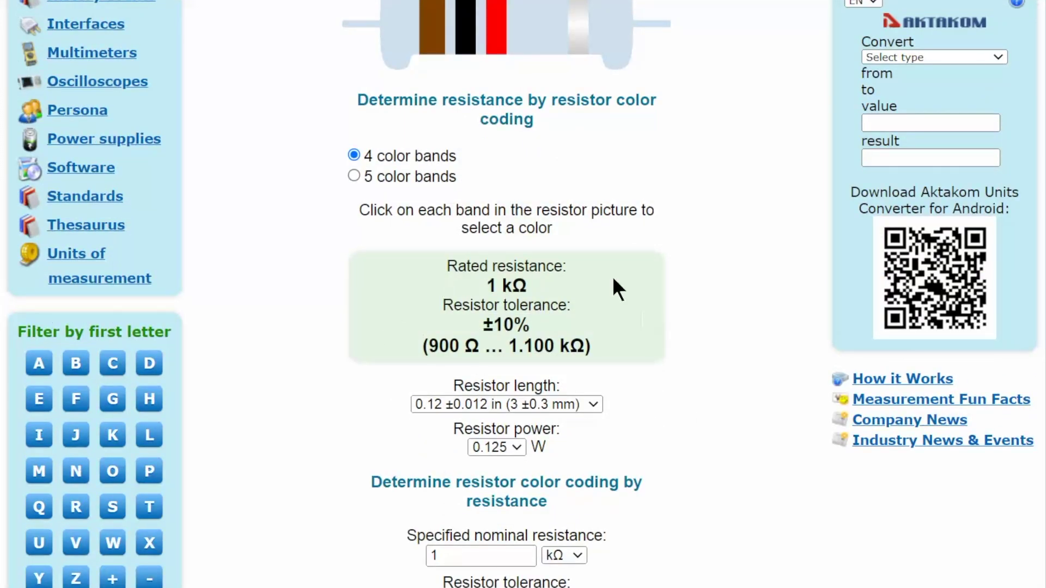
pyautogui.scroll(4, 637, 291)
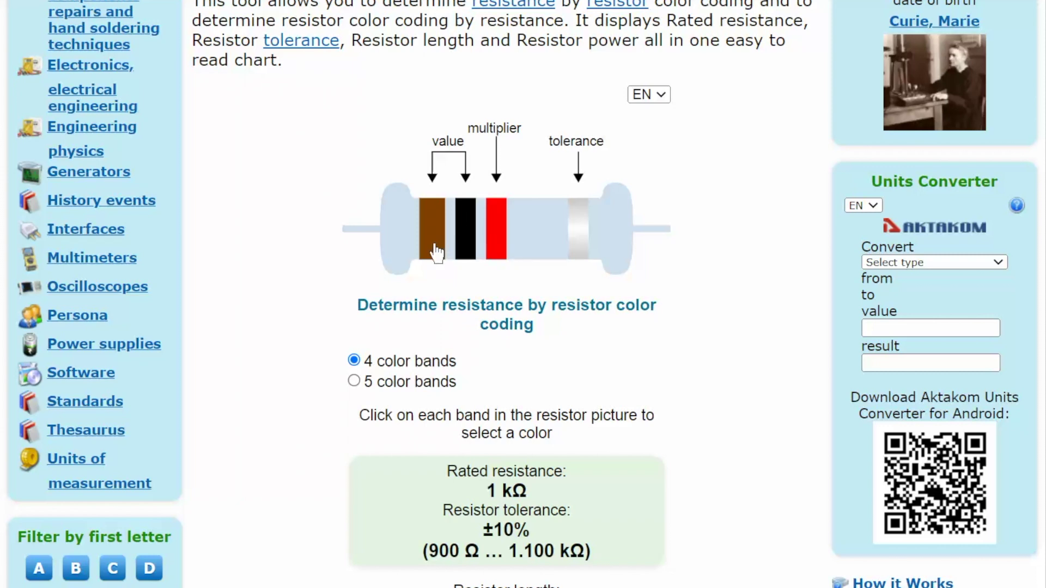
pyautogui.scroll(-4, 289, 335)
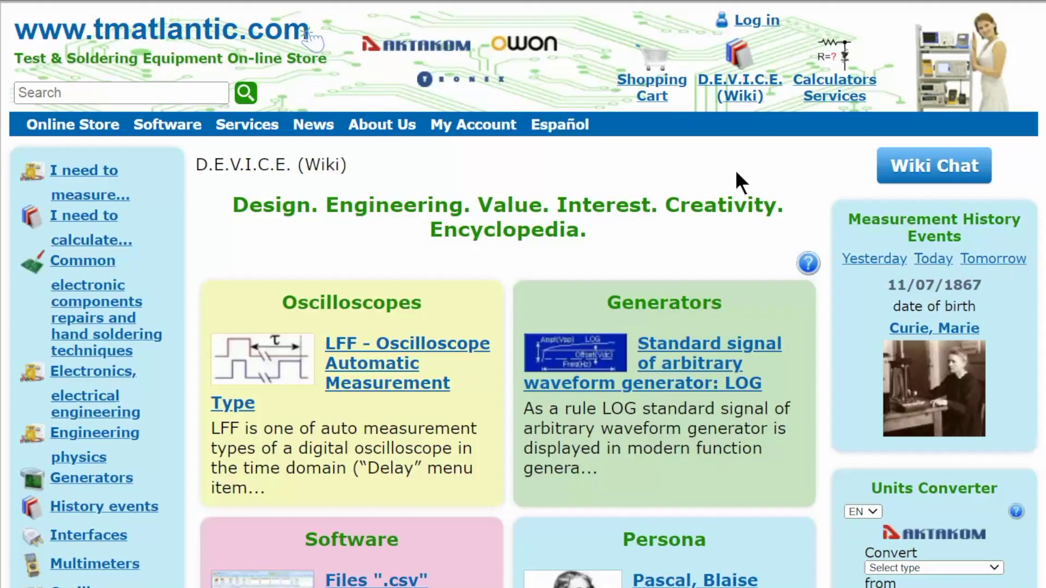
# Open Calculators Services and go to page 2, where the SMD Resistor Code Calculator is listed.
pyautogui.click(832, 94)
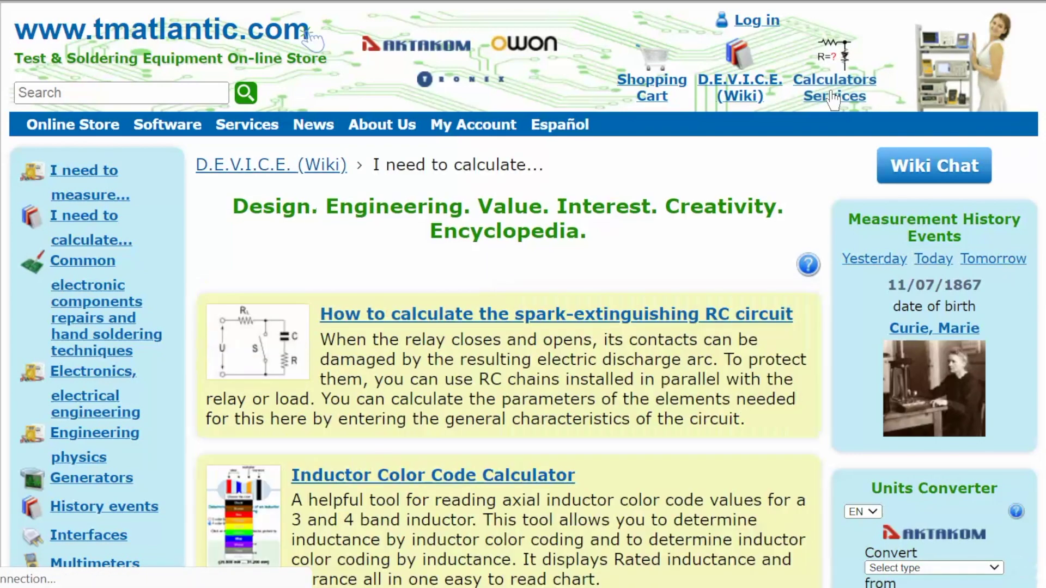
pyautogui.scroll(-10, 693, 297)
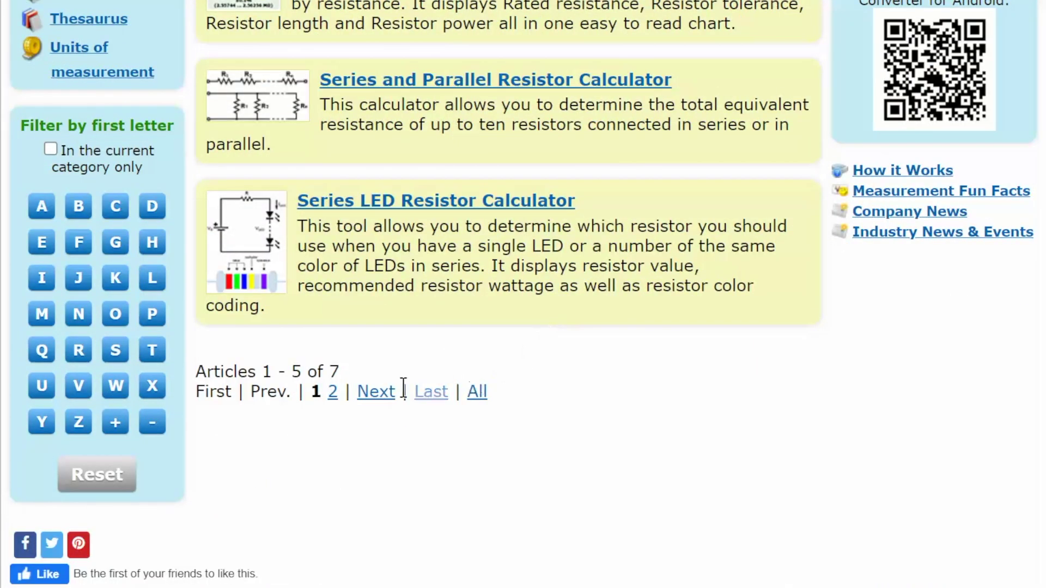
pyautogui.click(331, 394)
pyautogui.scroll(-2, 406, 393)
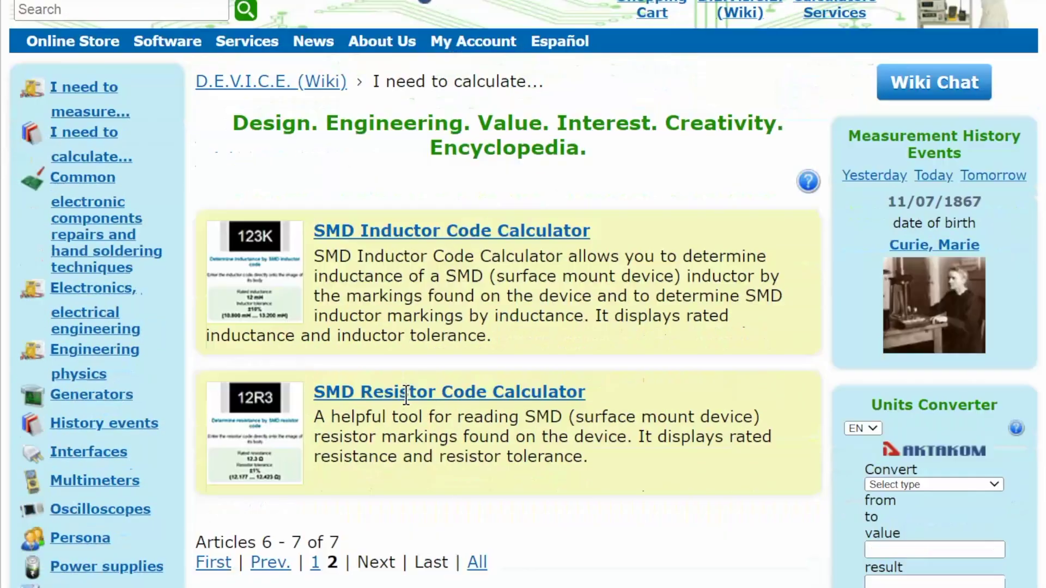
pyautogui.scroll(-2, 406, 394)
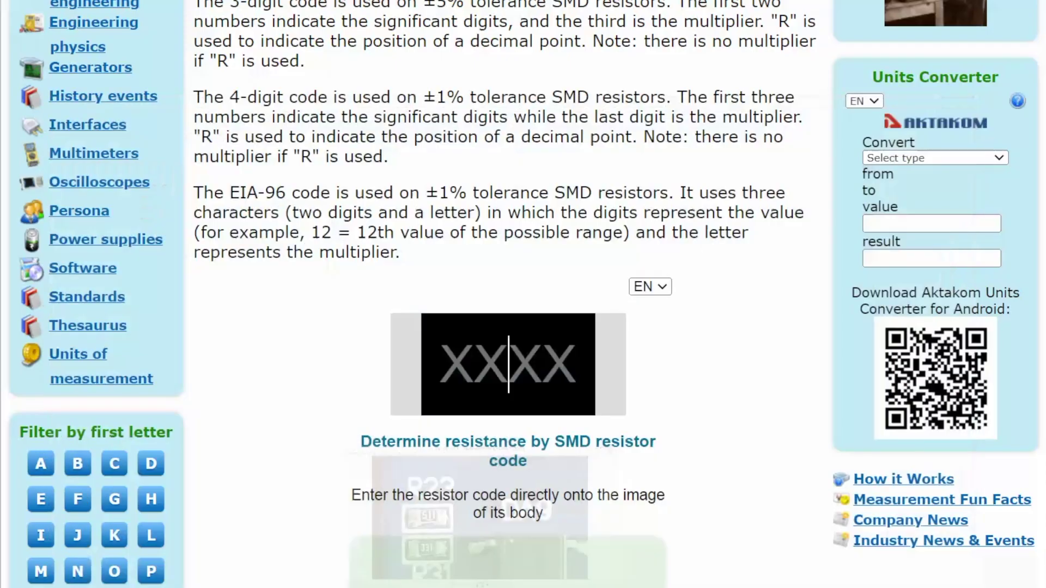
# Enter SMD code 511 on the resistor image to decode it as 510 Ω.
pyautogui.click(531, 387)
pyautogui.write('511')
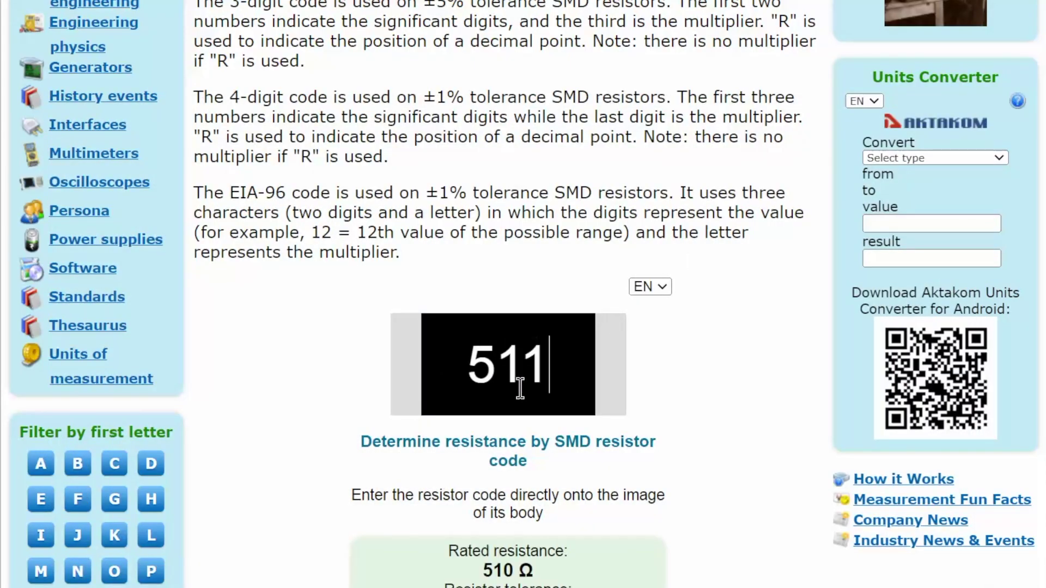
pyautogui.scroll(-3, 531, 384)
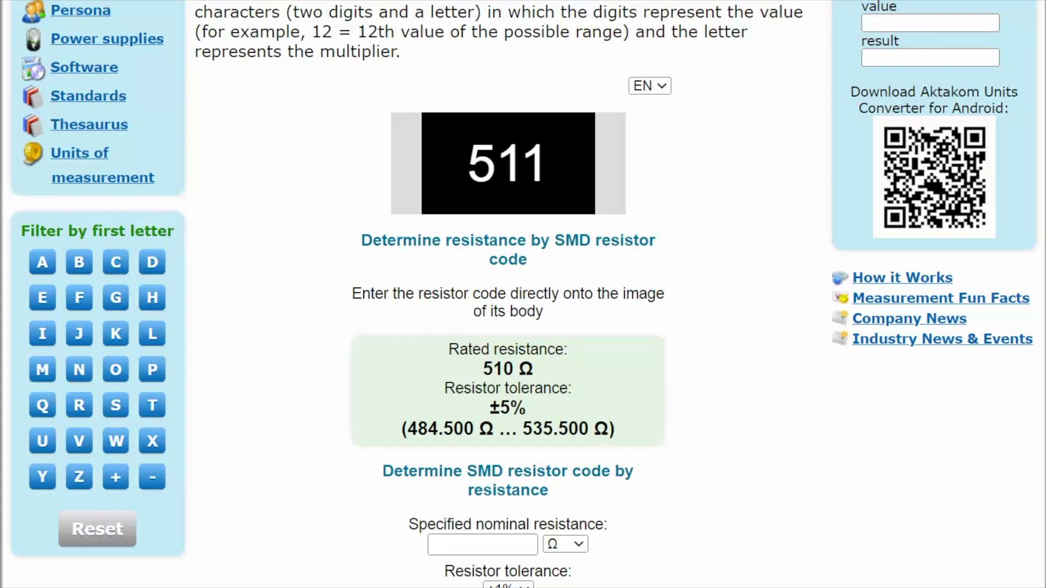
# Reset, enter 1.4 kΩ to get SMD code 1401, then return to the calculators list.
pyautogui.click(518, 531)
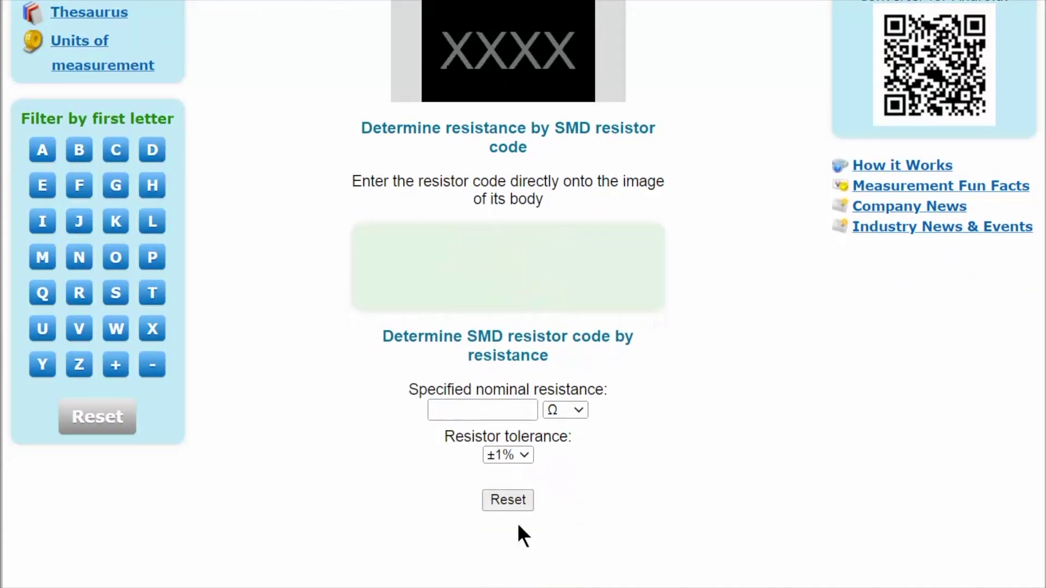
pyautogui.click(445, 409)
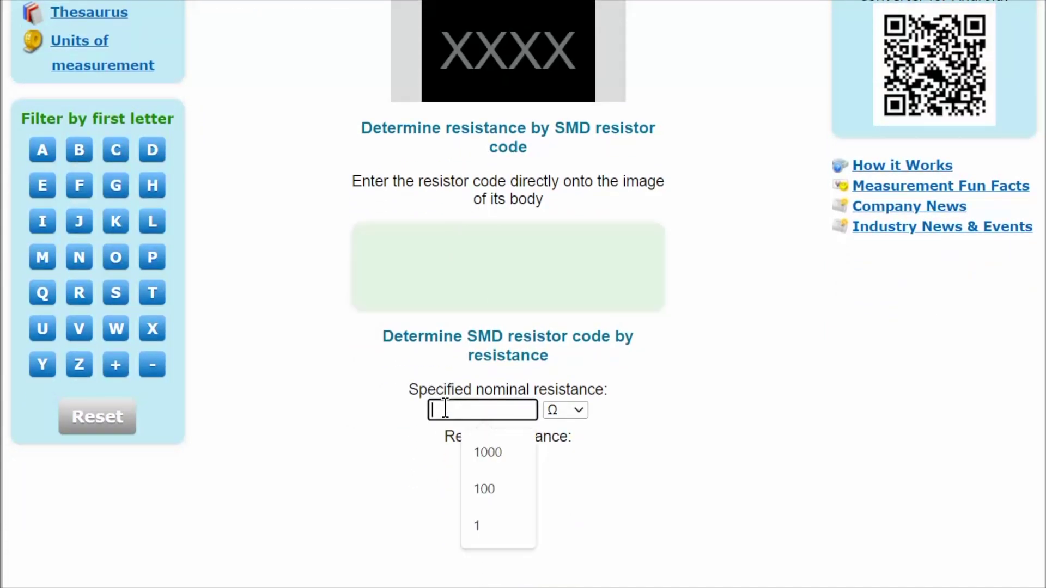
pyautogui.write('1.4')
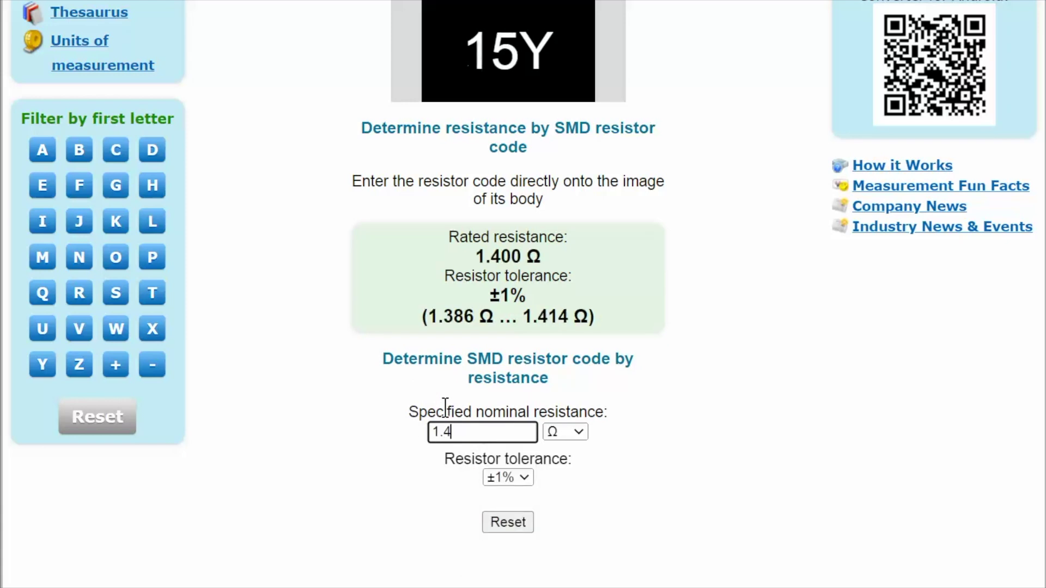
pyautogui.click(581, 430)
pyautogui.click(567, 466)
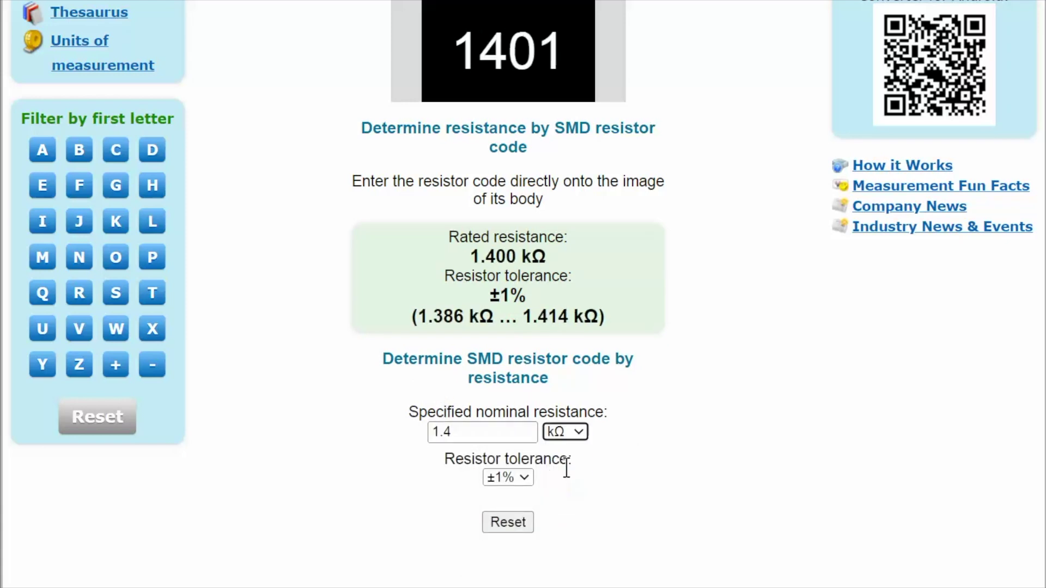
pyautogui.scroll(4, 640, 403)
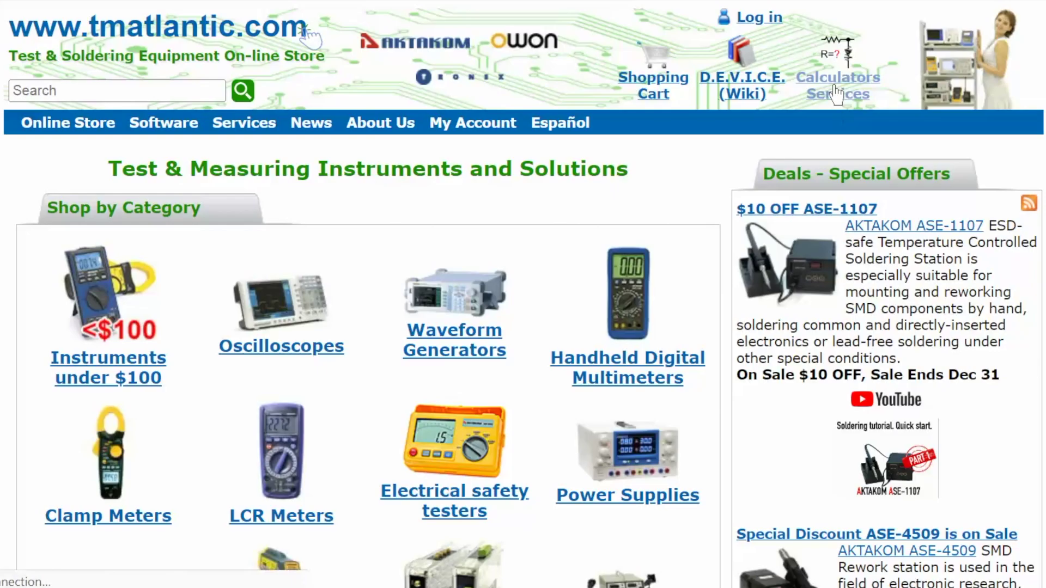
pyautogui.click(836, 96)
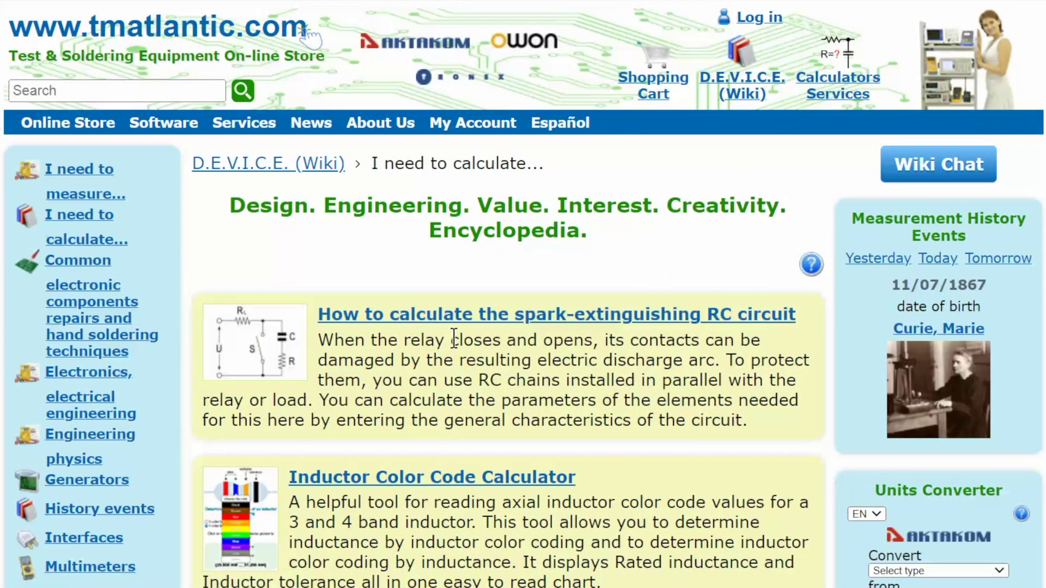
pyautogui.scroll(-4, 543, 339)
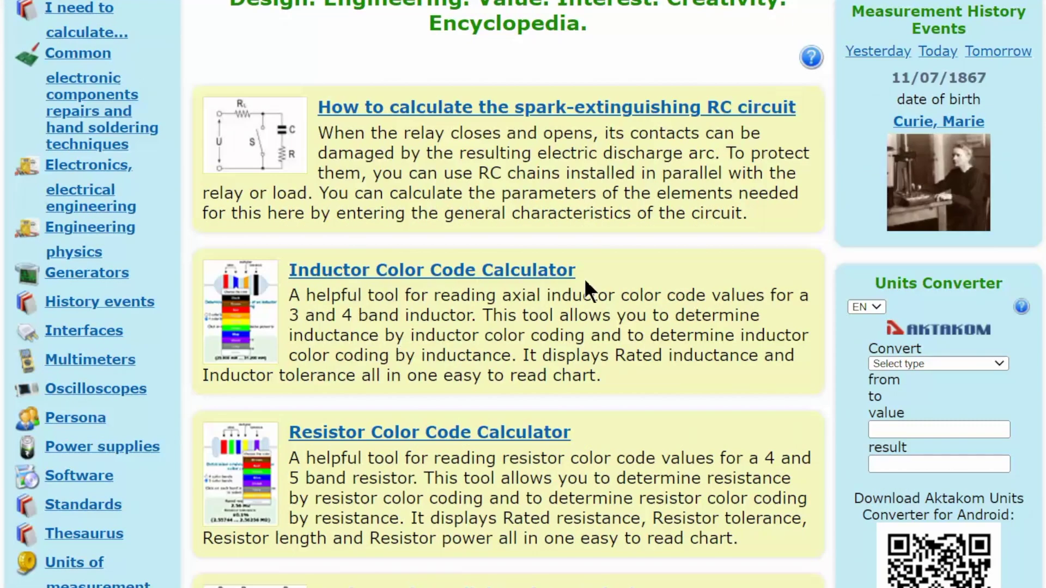